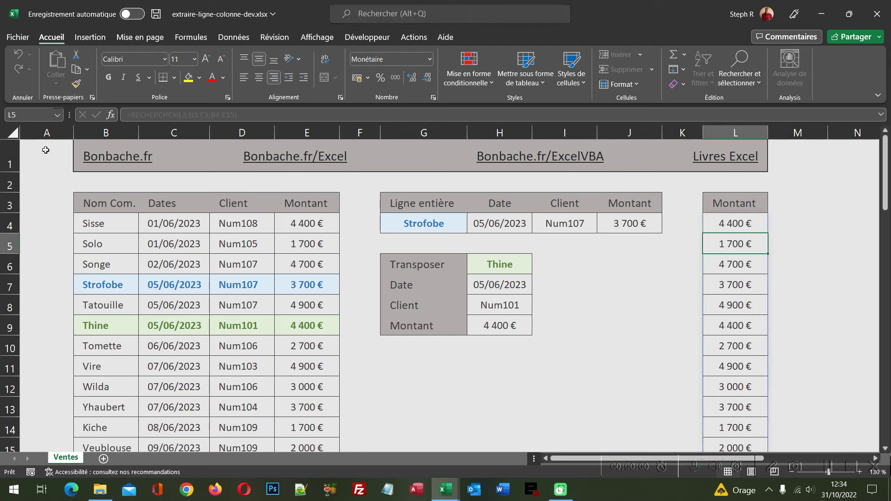
Pick Sisse in the G4 dropdown for the row lookup
left_click(45, 151)
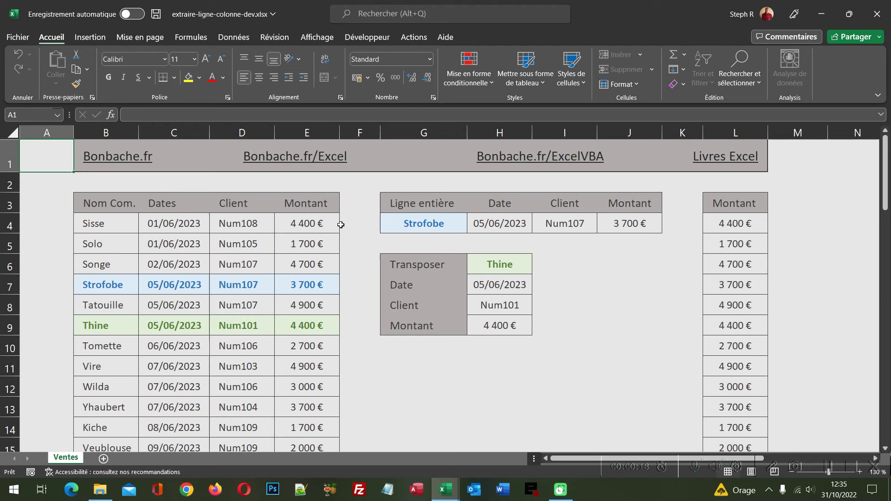
left_click(416, 222)
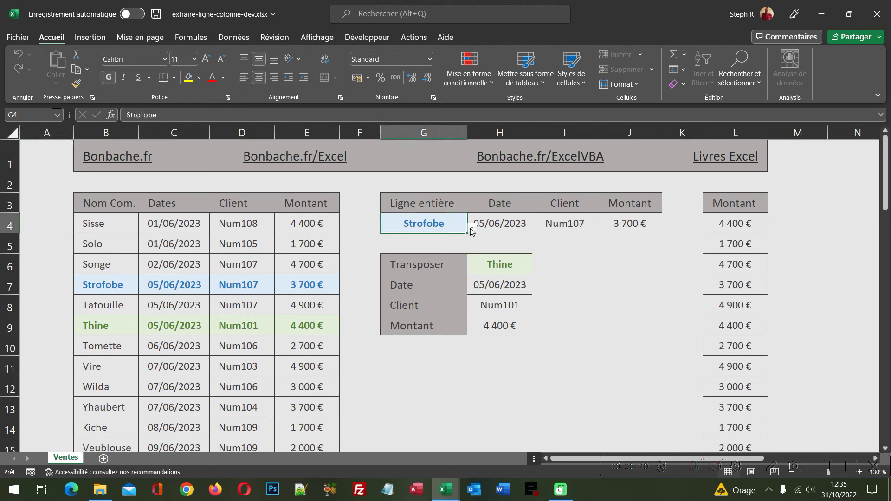
left_click(471, 229)
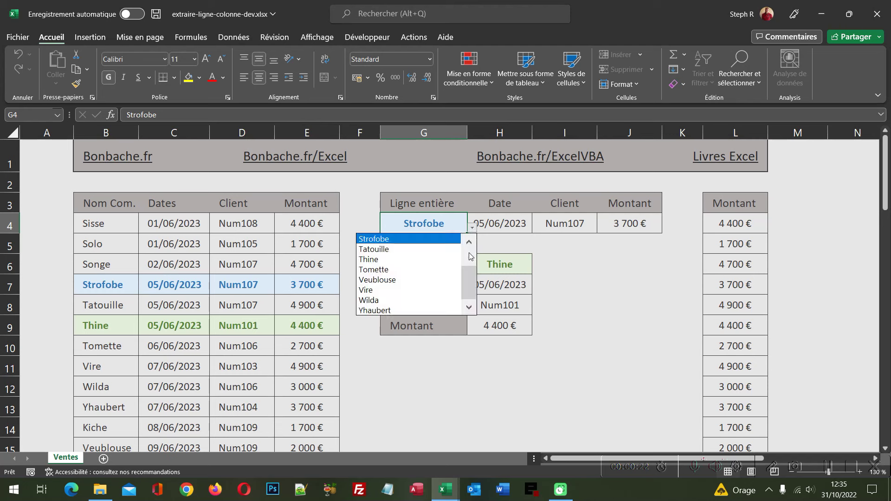
scroll(431, 251, "up", 2)
left_click(432, 251)
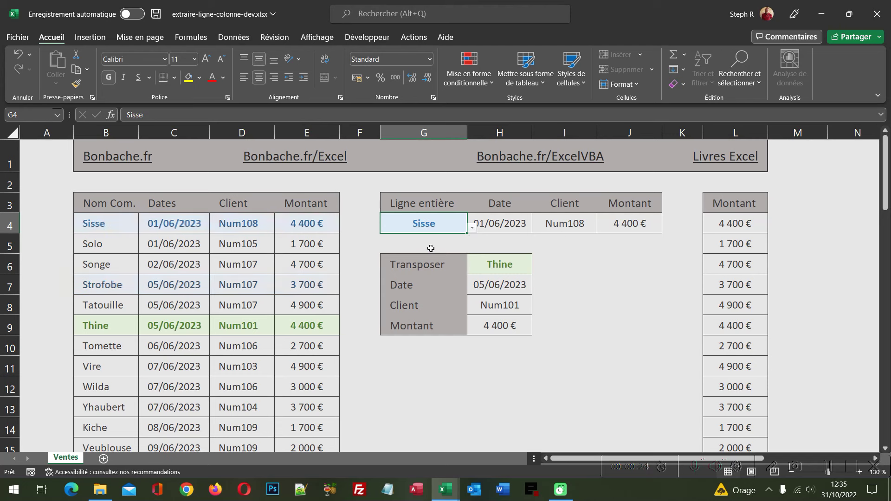
Pick Veublouse in the H6 dropdown for the vertical lookup
left_click(508, 266)
left_click(538, 269)
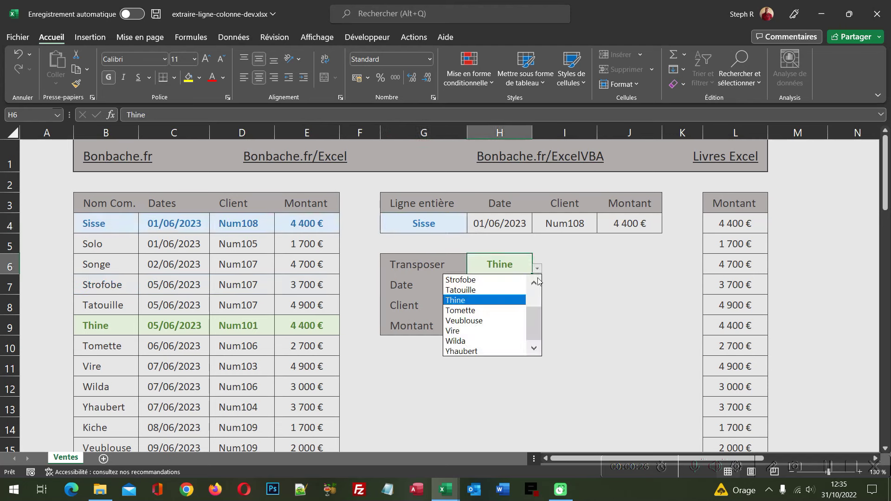
left_click(506, 321)
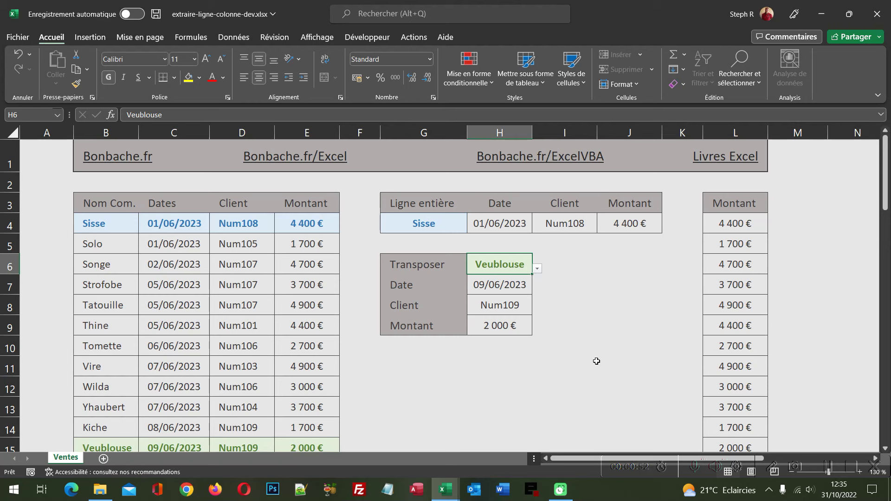
Close the finished example workbook with Ne pas enregistrer
left_click(877, 13)
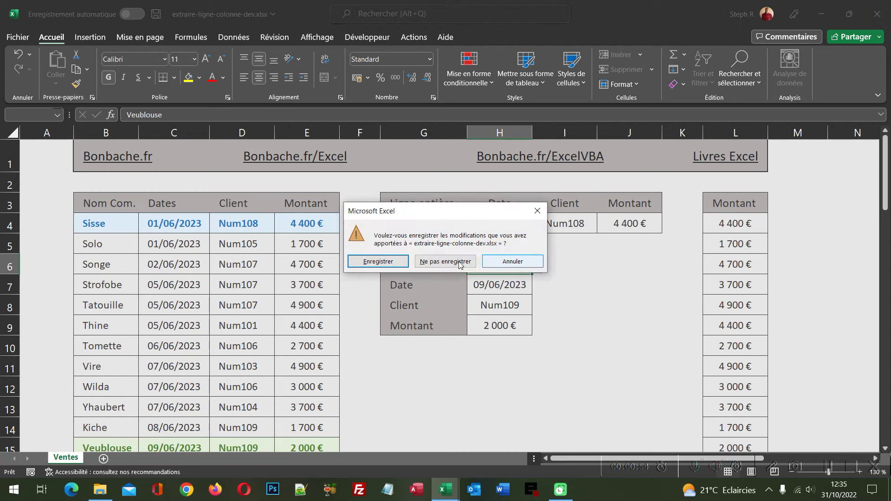
left_click(445, 263)
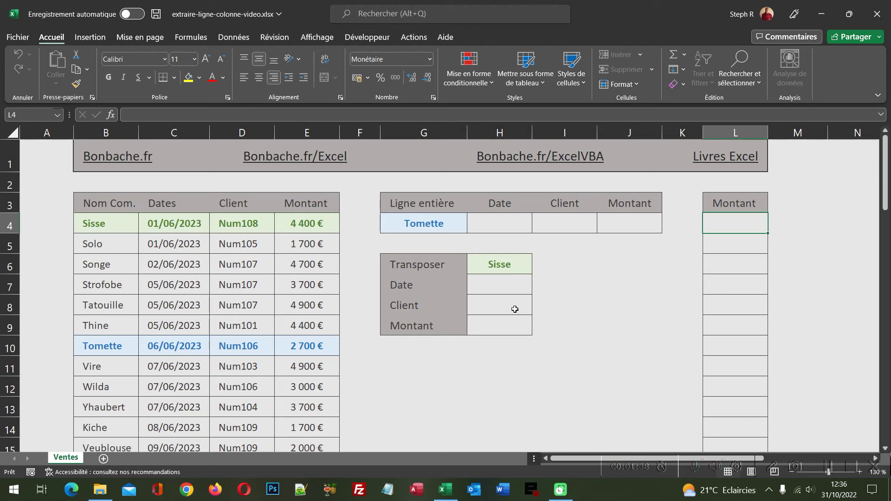
Begin the H4 formula as =RechercheX(G4; with G4's name as lookup value
left_click(490, 222)
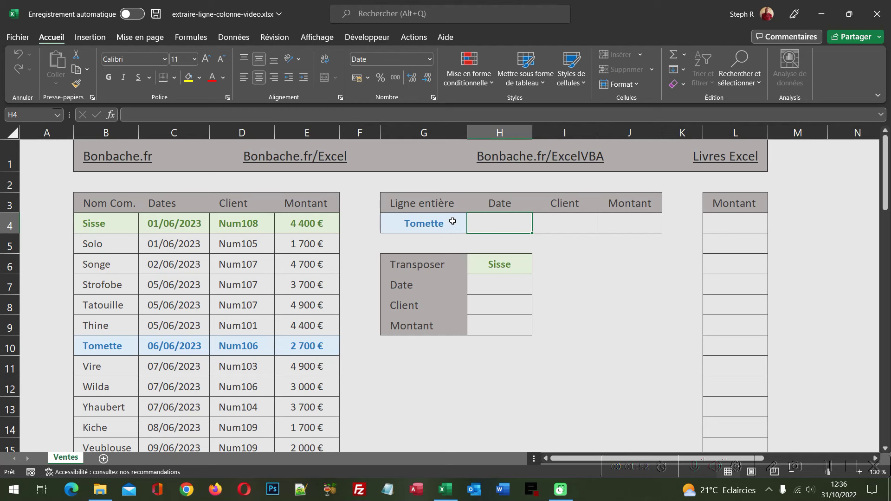
type("=")
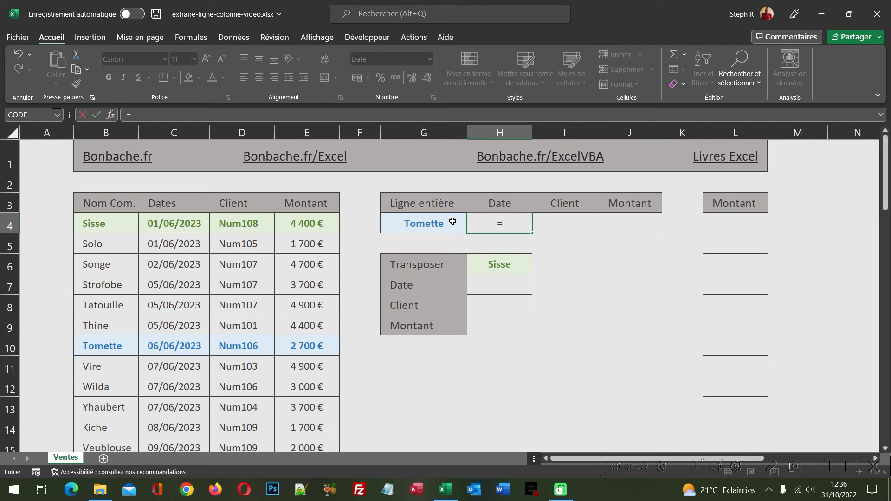
type("Reche")
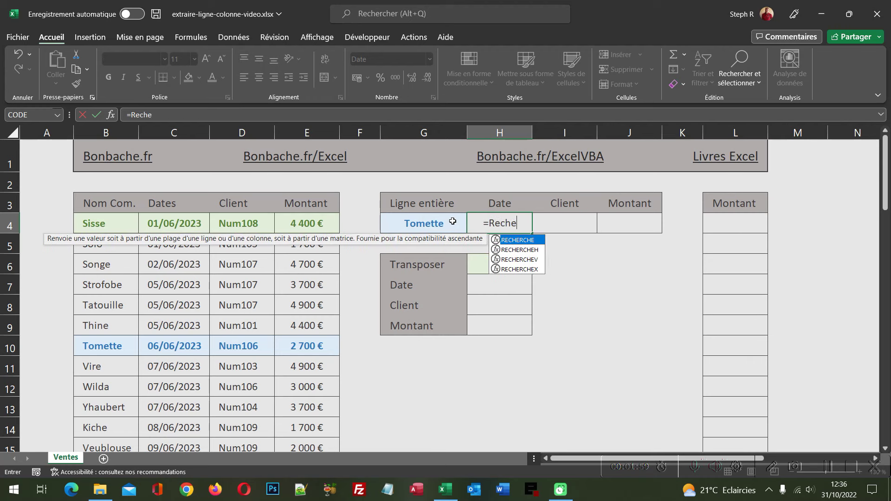
type("rcheX")
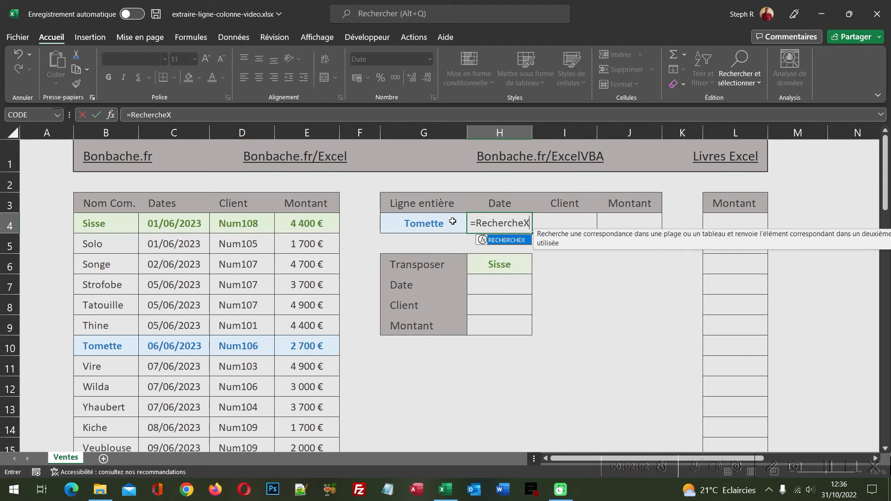
type("(")
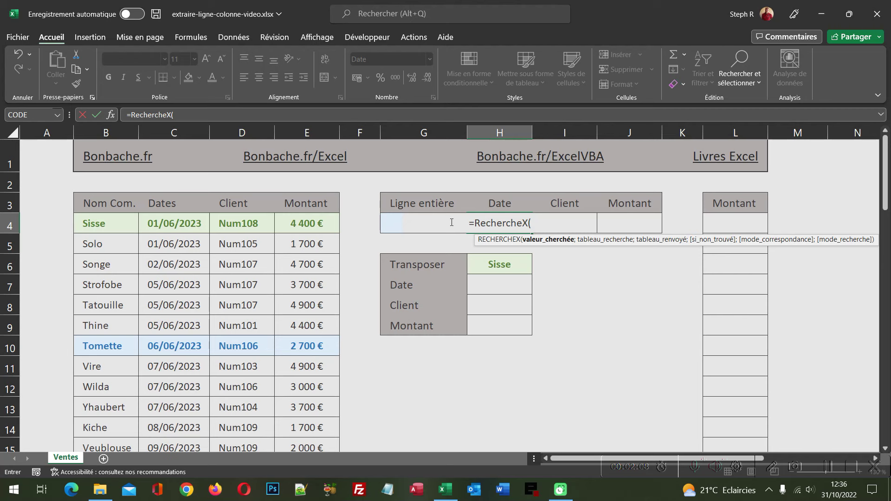
left_click(390, 223)
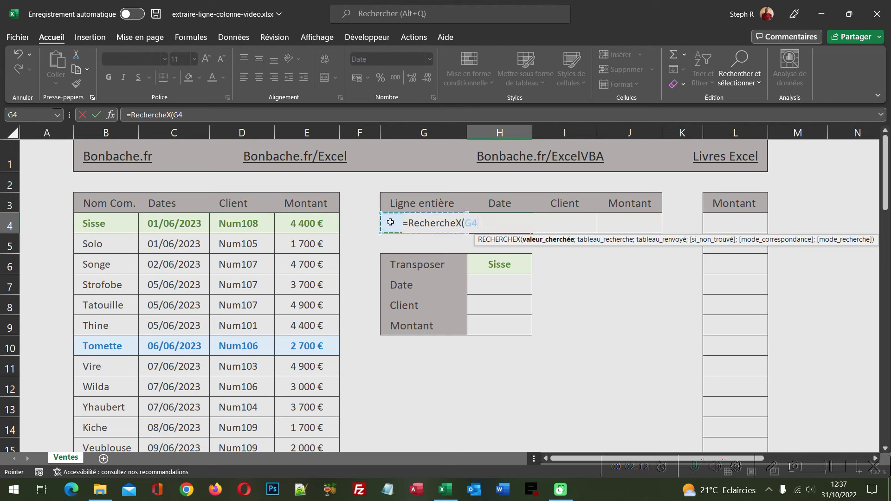
type(";")
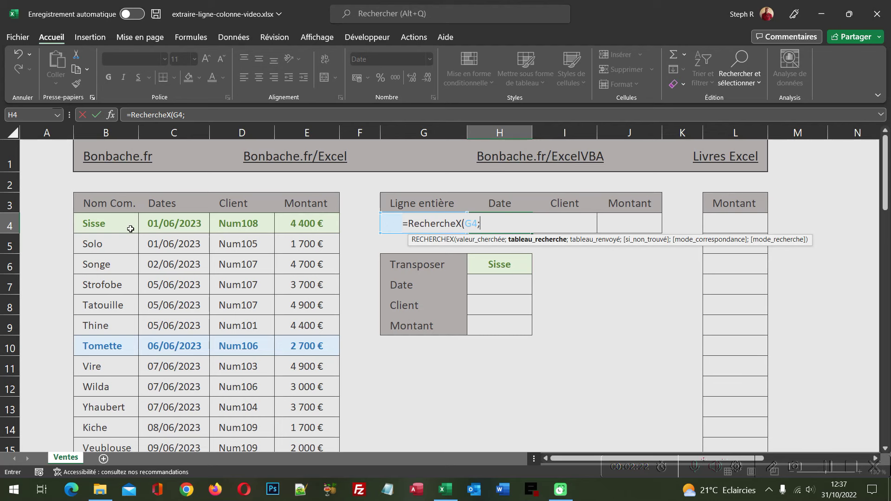
Complete H4 as =RechercheX(G4;B4:B15;C4:E15), spilling Tomette's 06/06/2023, Num106, 2 700 €
left_click(108, 225)
scroll(88, 353, "down", 2)
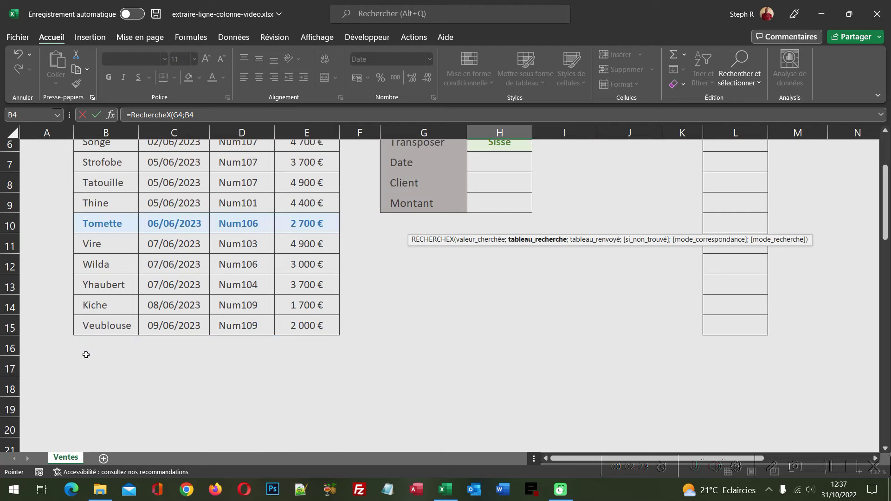
left_click(107, 328, "shift")
scroll(139, 330, "up", 2)
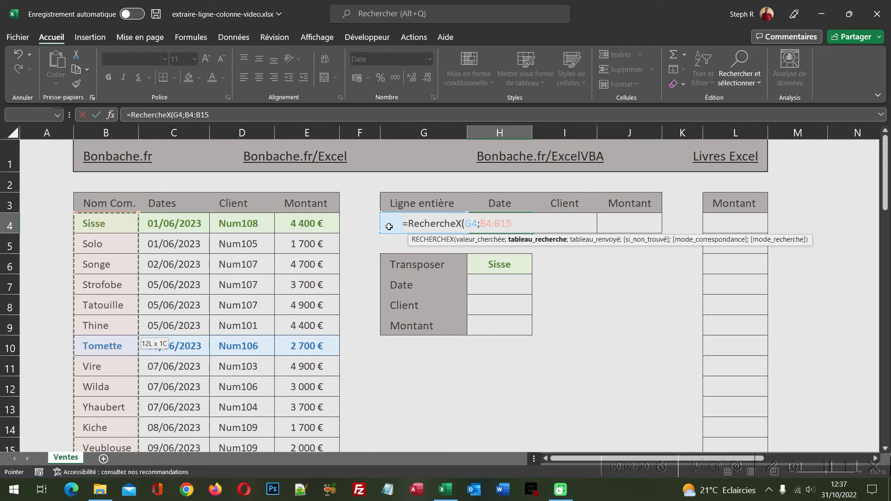
type(";")
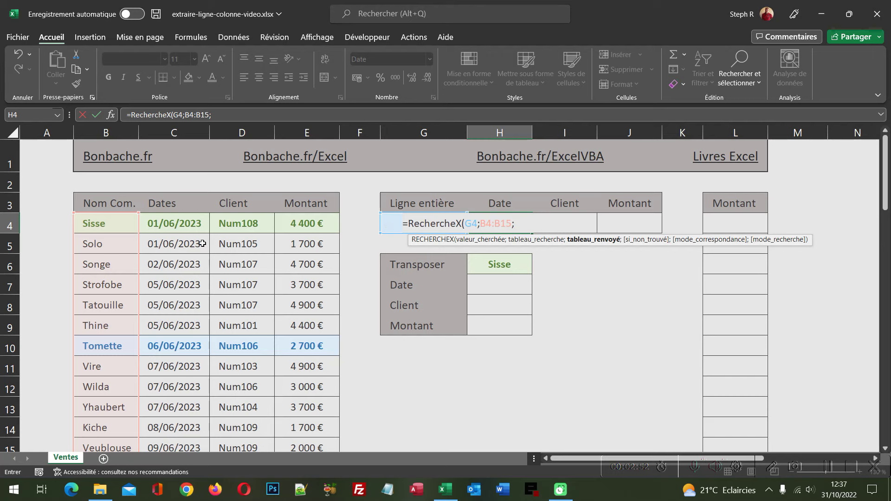
left_click_drag(183, 223, 327, 267)
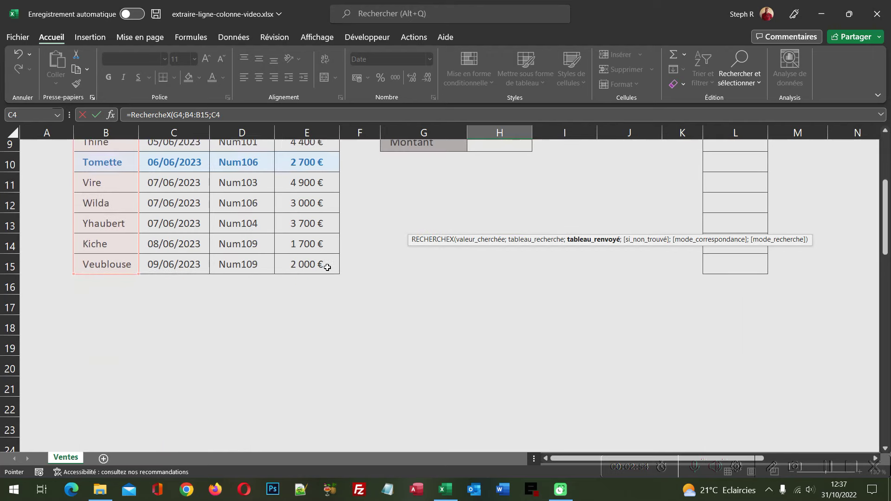
scroll(327, 267, "up", 3)
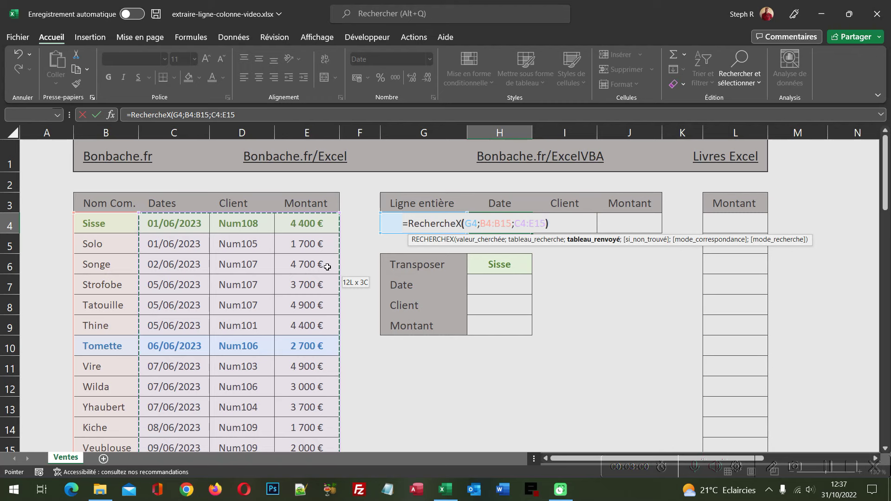
type(")")
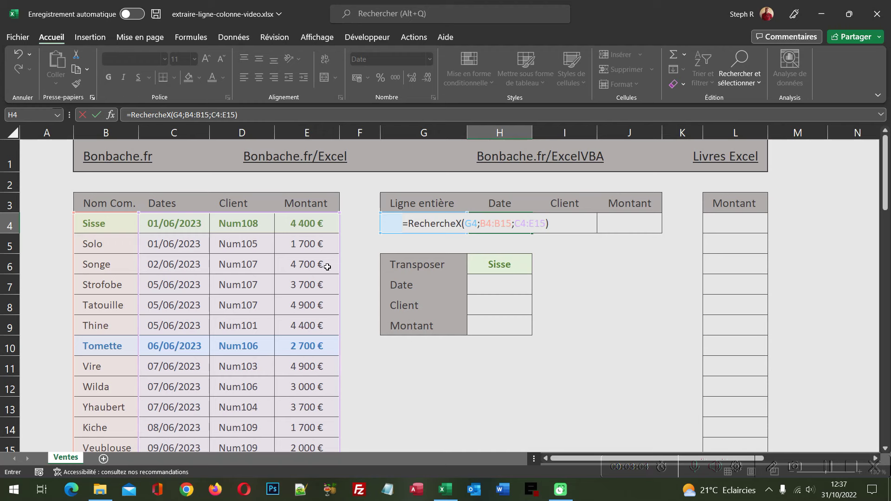
key("Return")
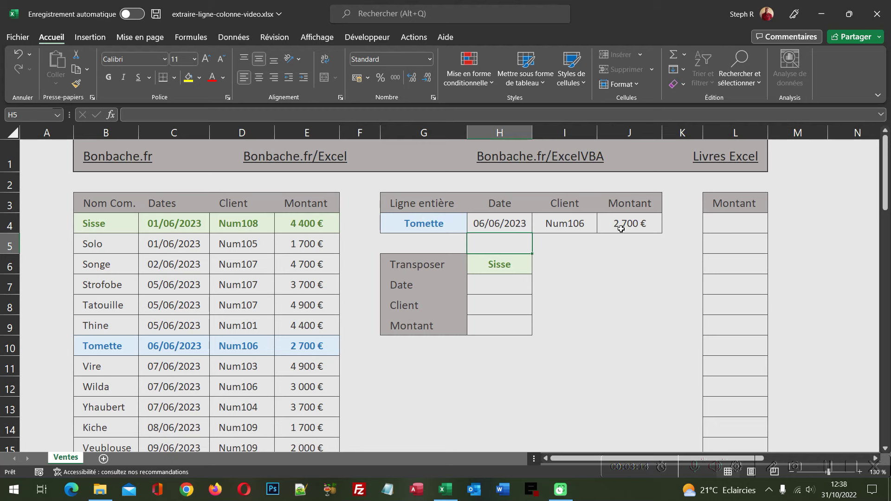
Change the looked-up name in G4 to Solo
left_click(454, 224)
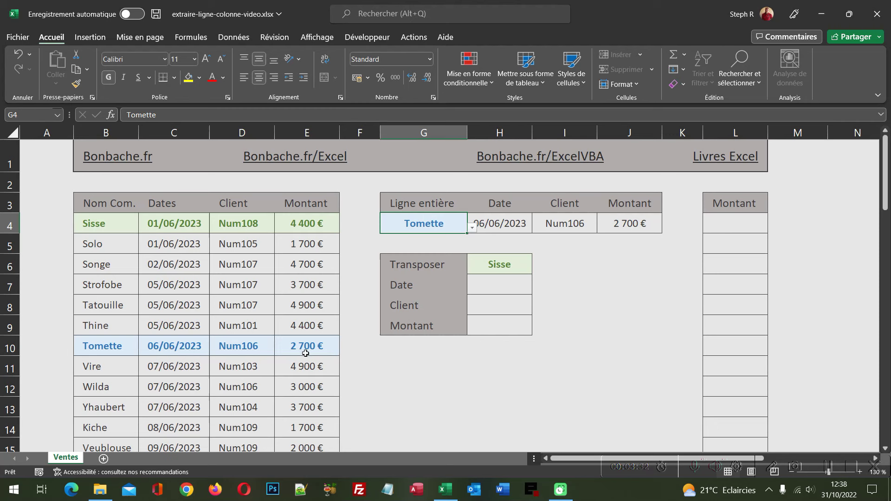
left_click(472, 227)
scroll(471, 255, "up", 2)
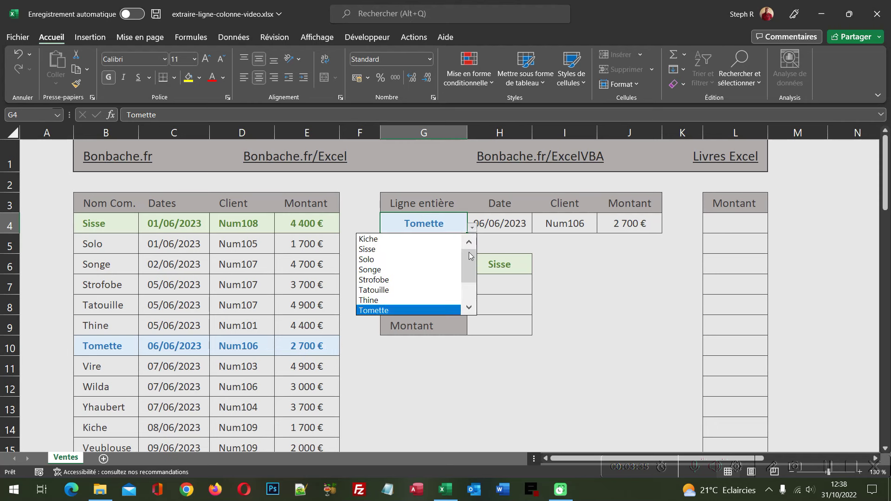
left_click(405, 263)
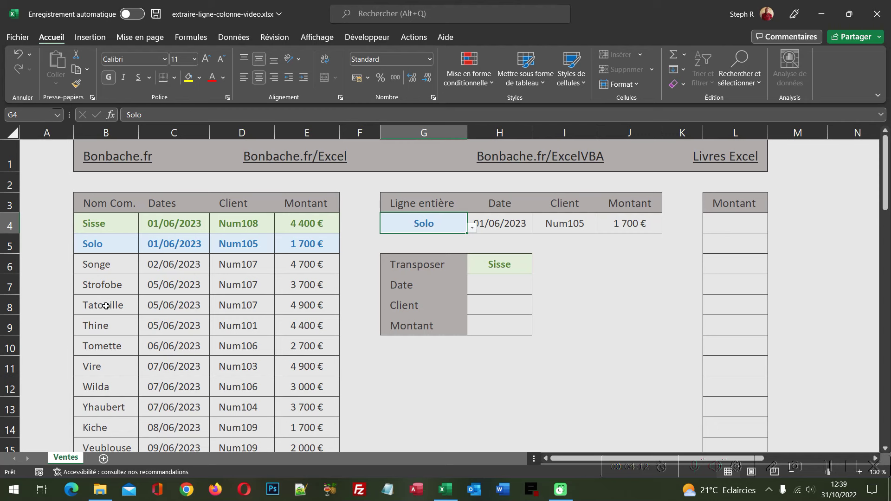
Switch G4 to Tatouille so the row shows 05/06/2023, Num107 and 4 900 €
left_click(472, 227)
left_click(418, 270)
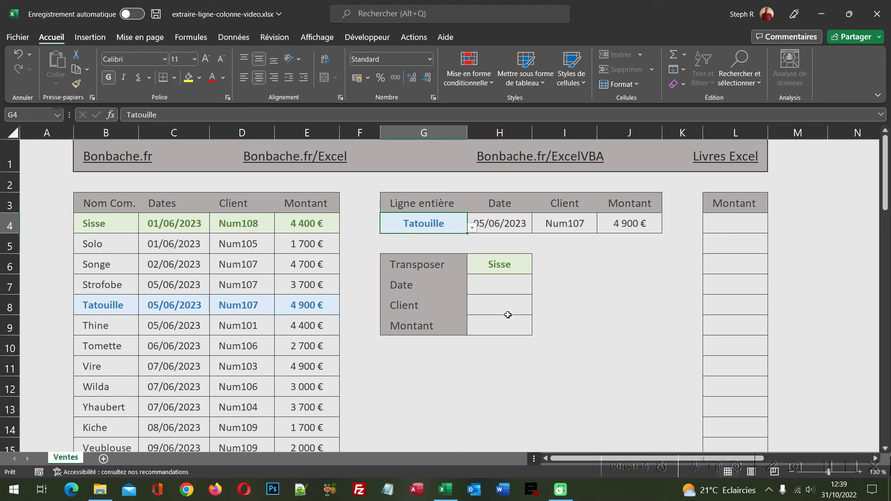
left_click(502, 281)
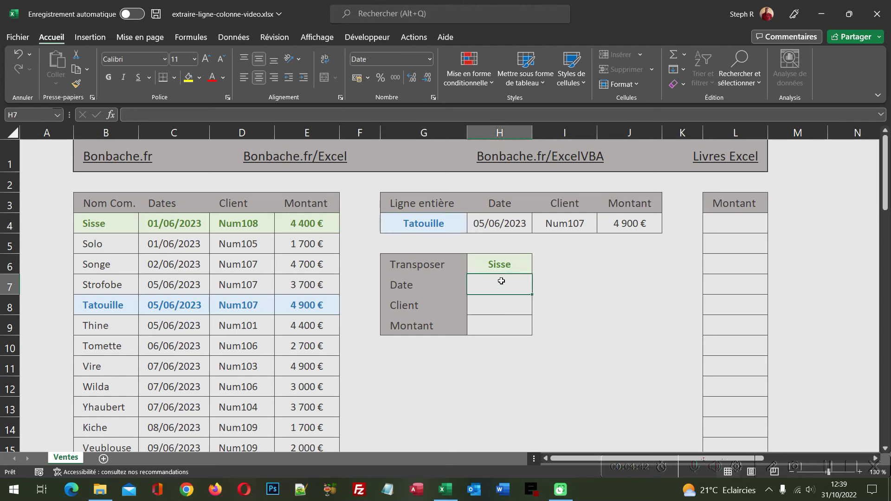
Start H7 with =Transpose(RechercheX(H6;B4:B15; using H6 as lookup value
type("=")
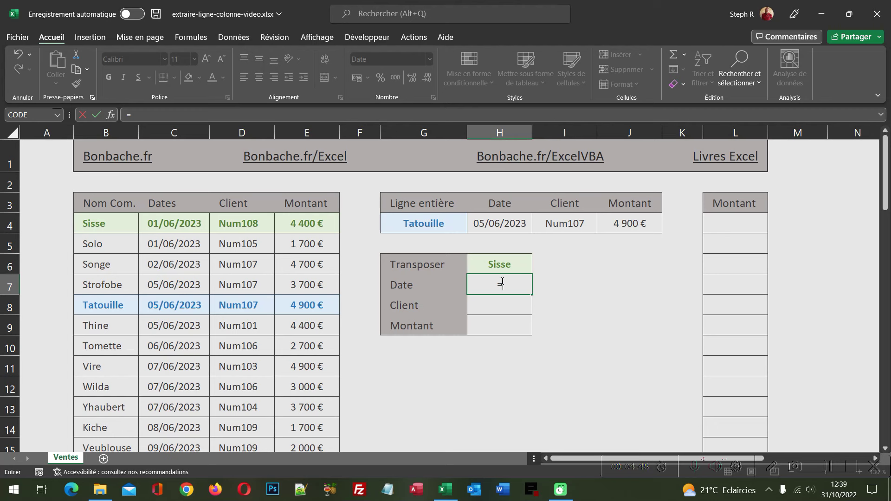
type("Transpos")
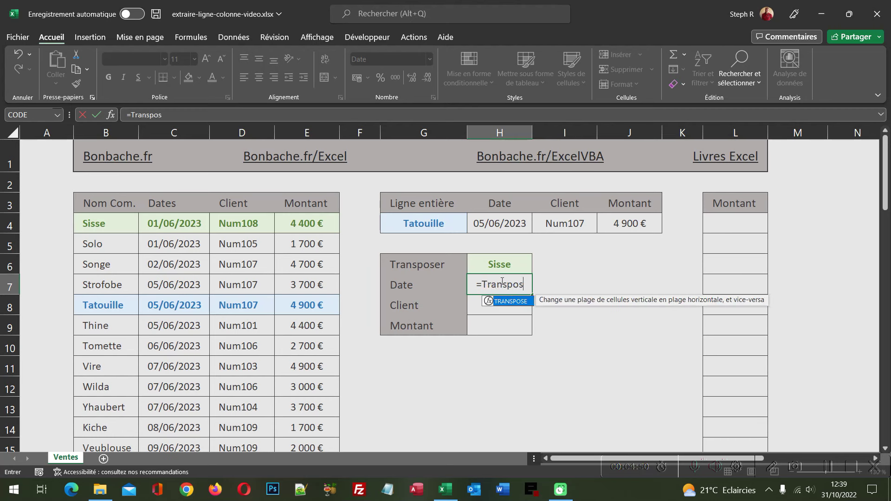
type("e(")
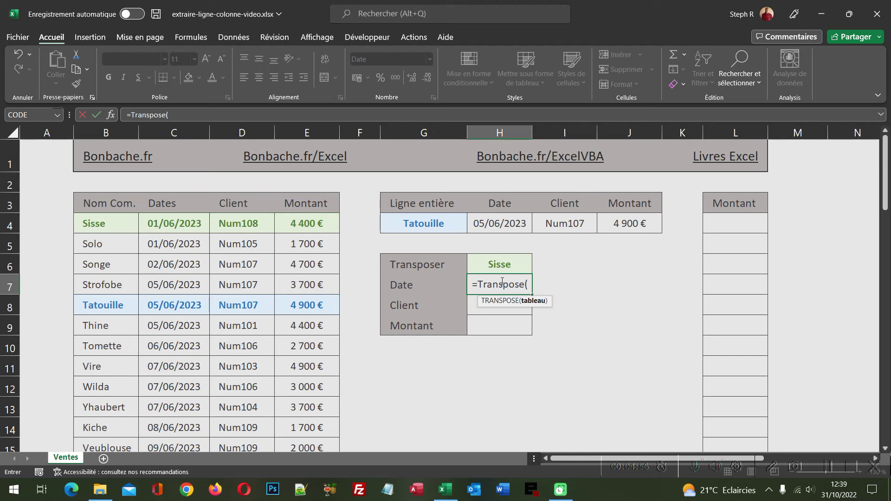
type("Recherche")
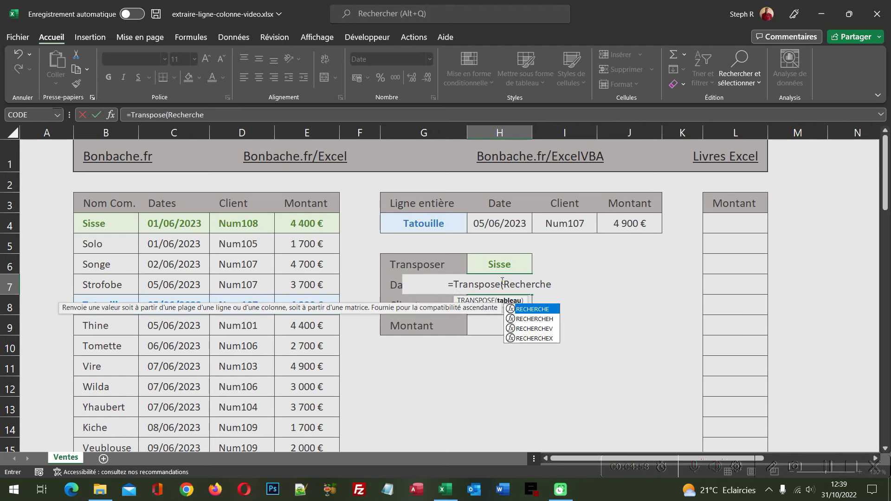
type("X")
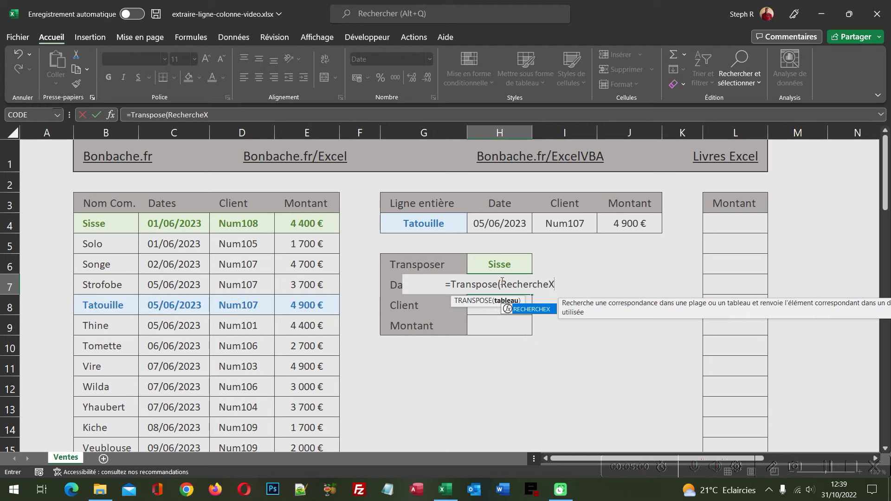
type("(")
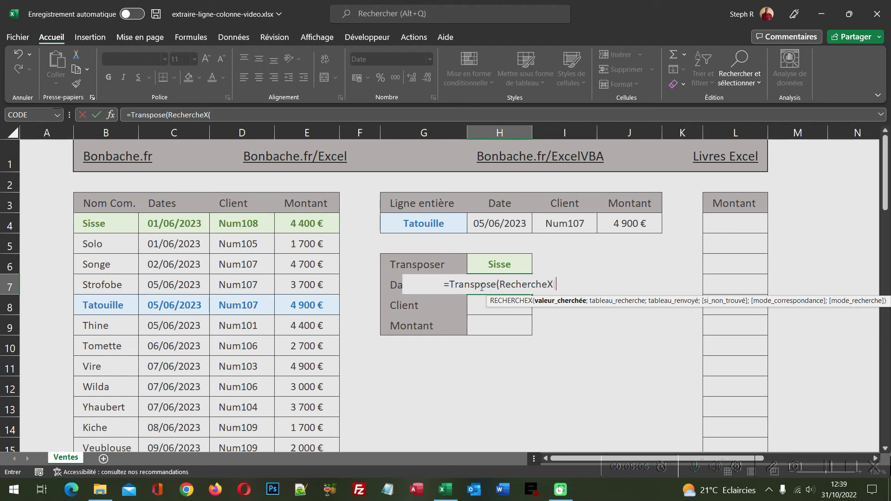
left_click(508, 267)
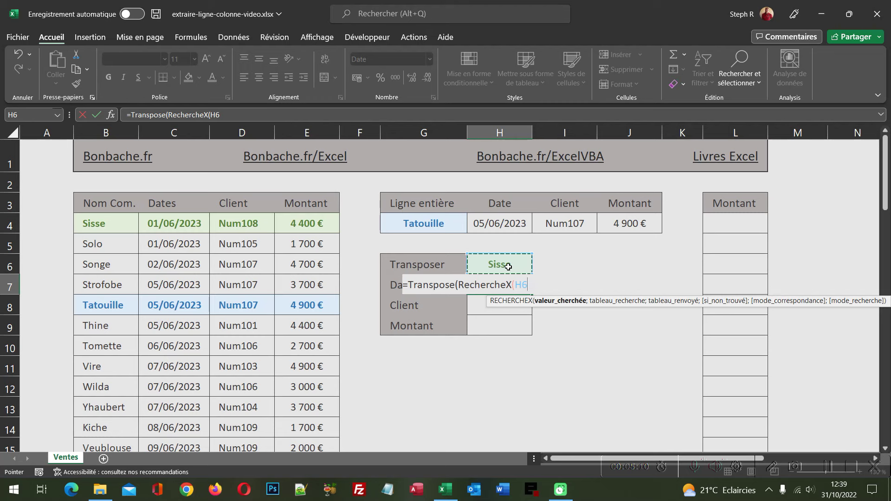
type(";")
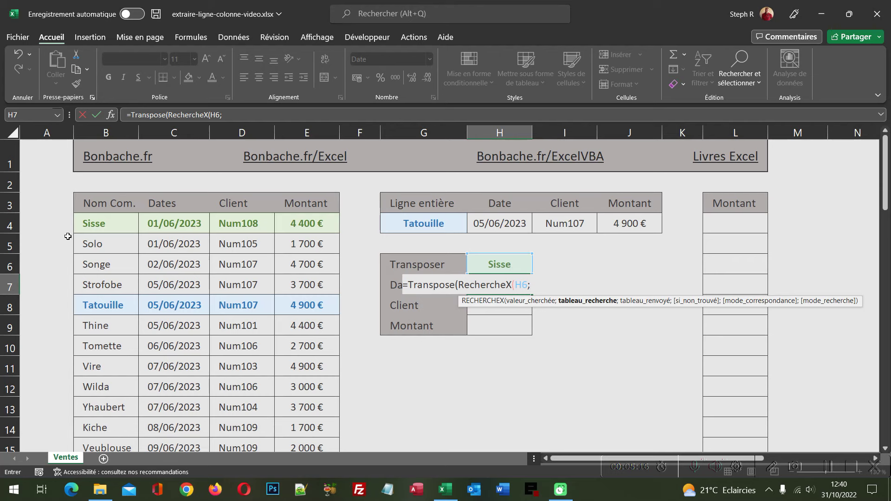
left_click(95, 223)
scroll(110, 319, "down", 2)
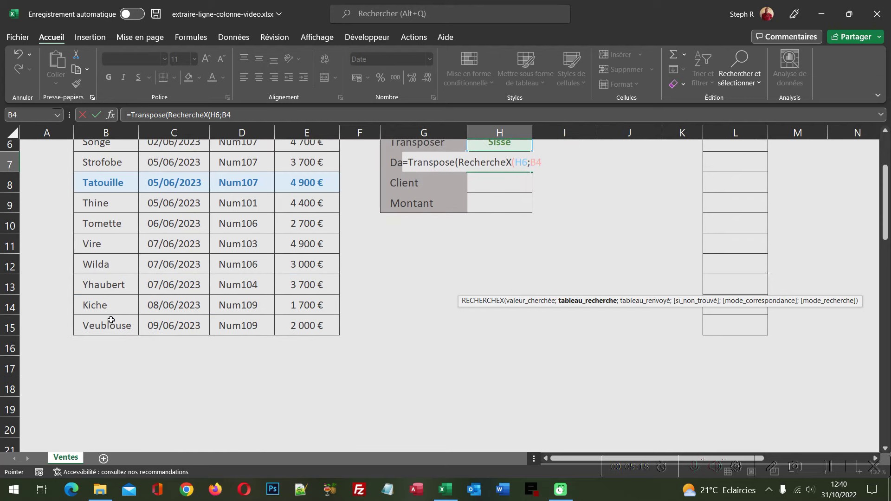
left_click_drag(111, 326, 112, 326)
scroll(112, 327, "up", 2)
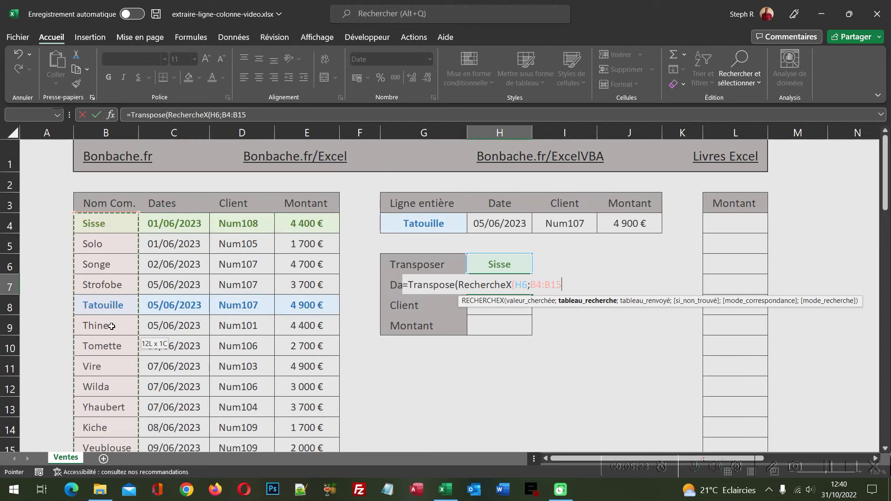
type(";")
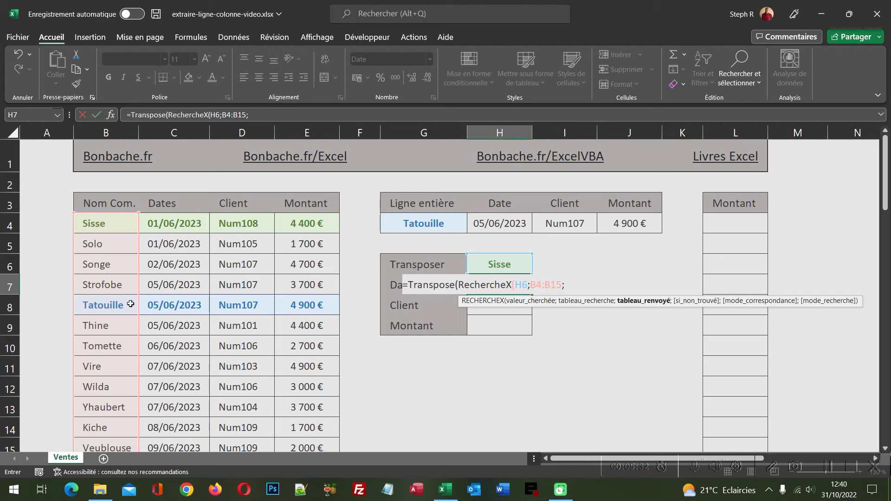
Add the return range C4:E15 and close both parentheses of the H7 formula
left_click(165, 223)
scroll(274, 332, "down", 2)
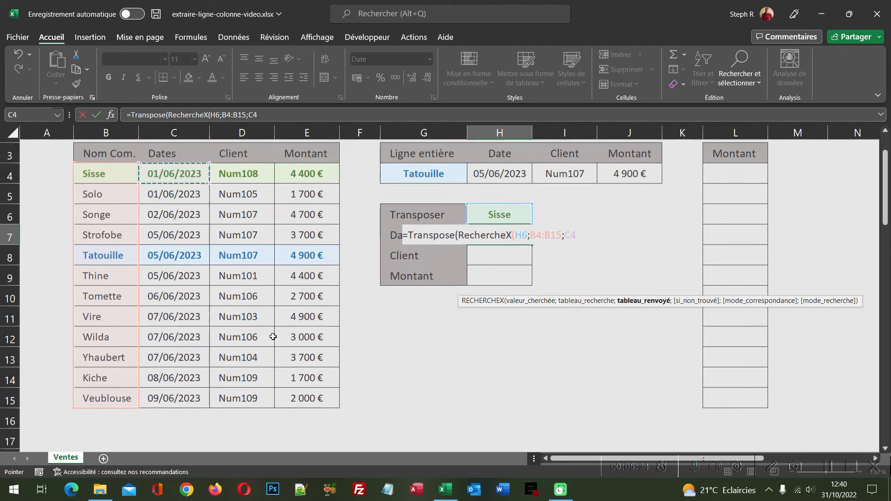
left_click_drag(299, 328, 304, 327)
scroll(307, 325, "up", 2)
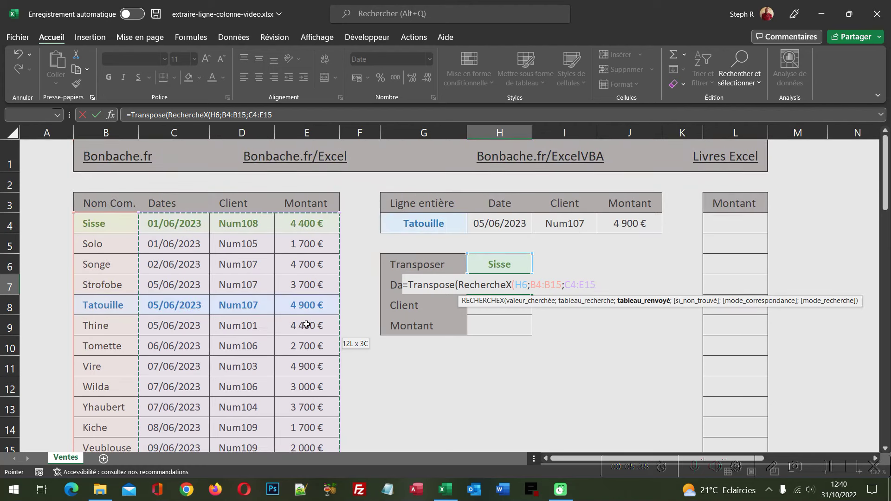
type(")")
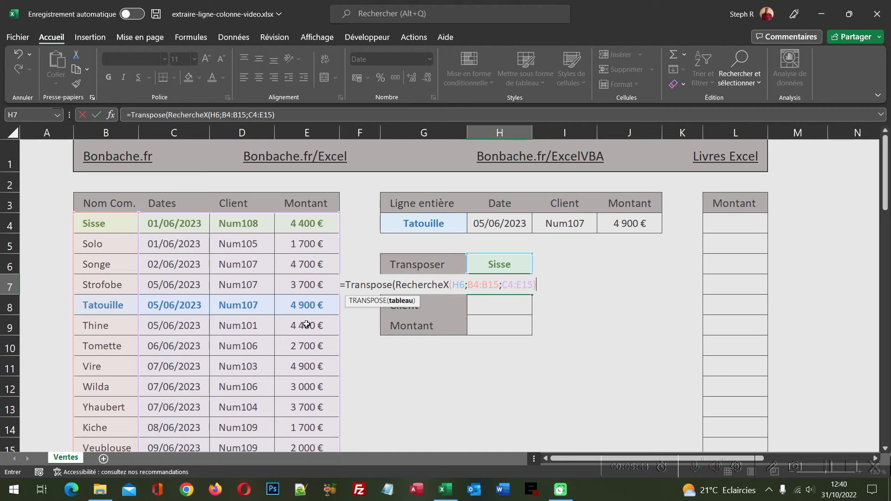
type(")")
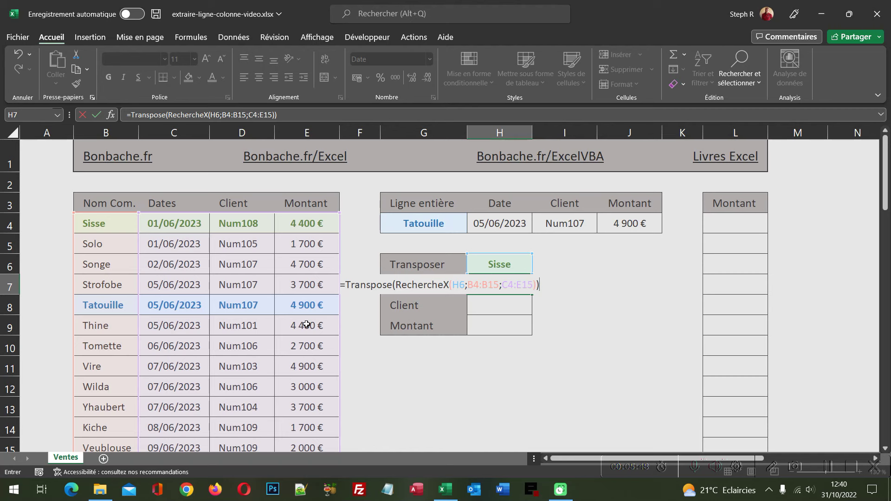
Commit the H7 formula and switch H6 to Tomette, spilling 06/06/2023, Num106, 2 700 €
key("Return")
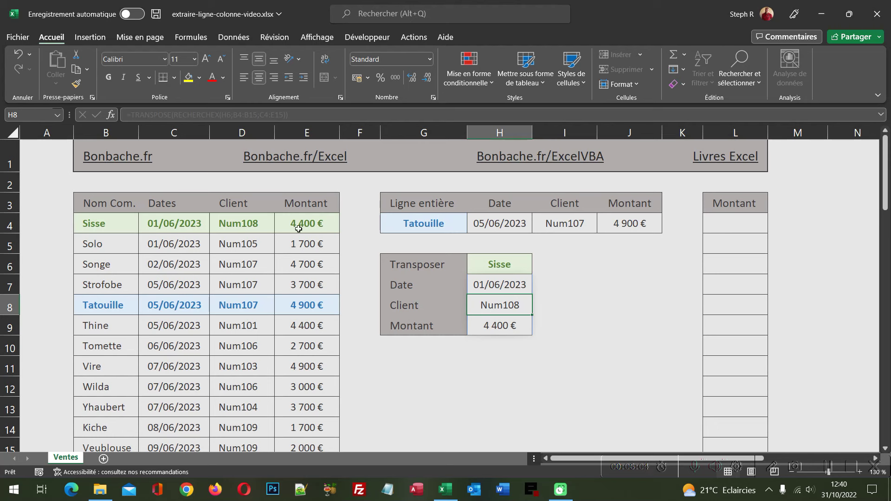
left_click(519, 269)
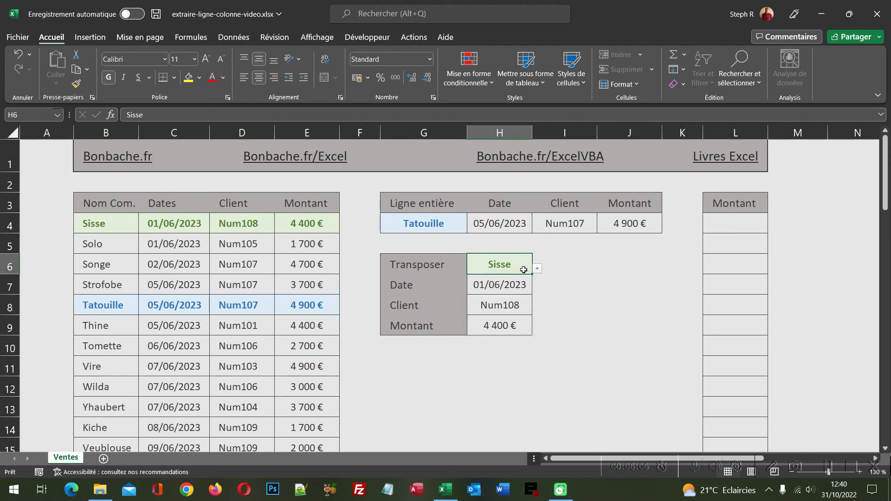
left_click(536, 269)
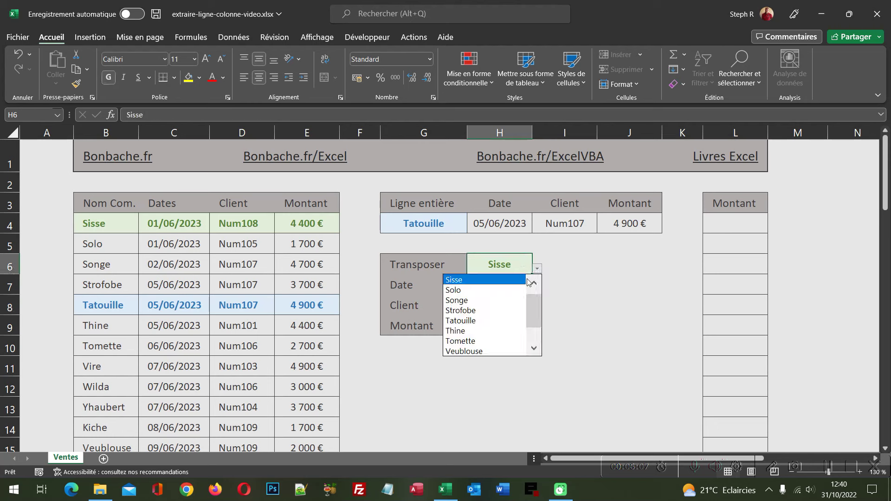
left_click(503, 343)
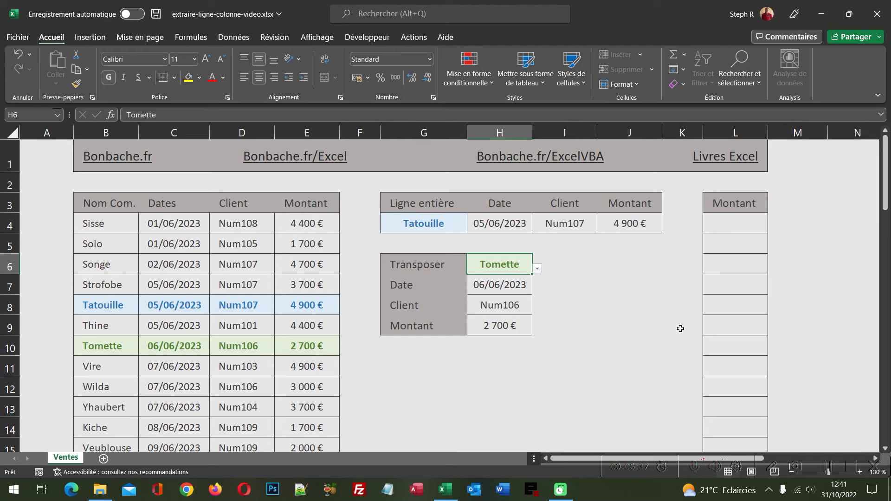
left_click(741, 224)
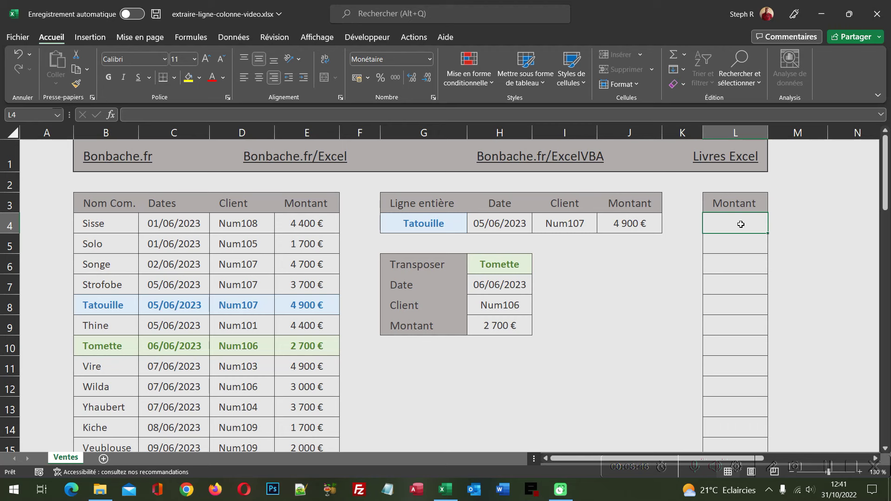
Enter =RechercheX(L3;B3:E3;B4:E15) in L4 to spill the Montant column
type("=")
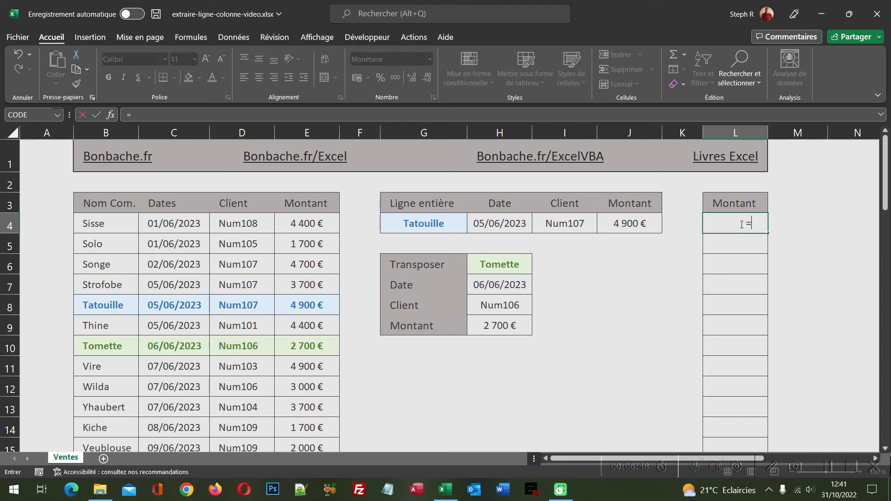
type("Rec")
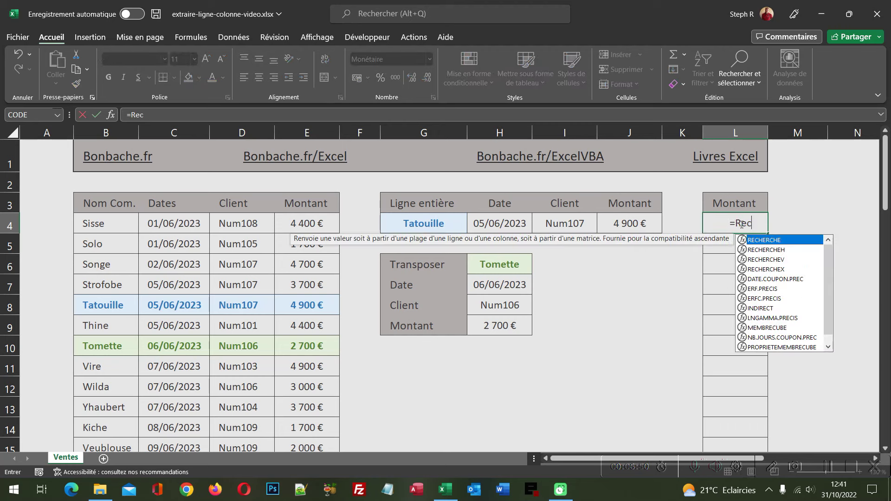
type("herc")
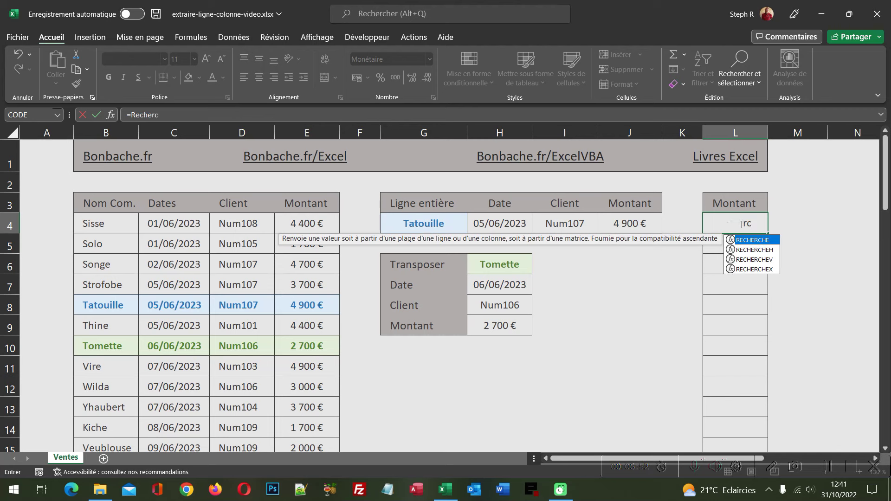
type("heX")
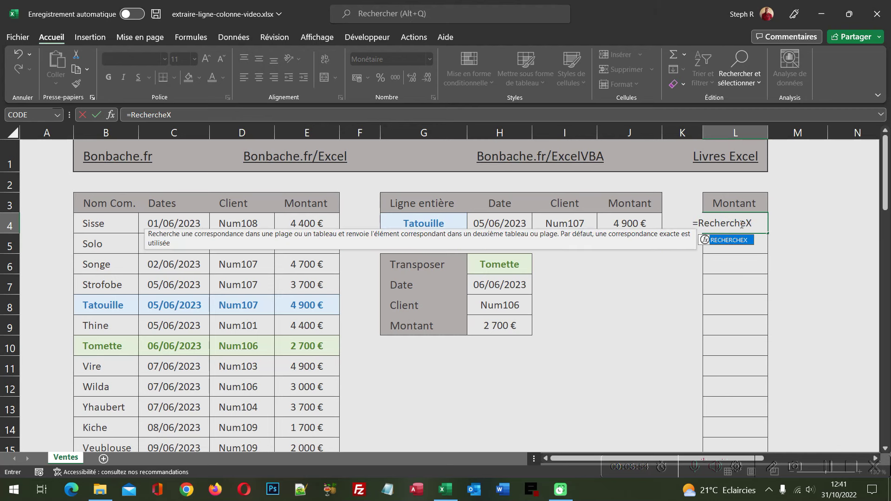
type("(")
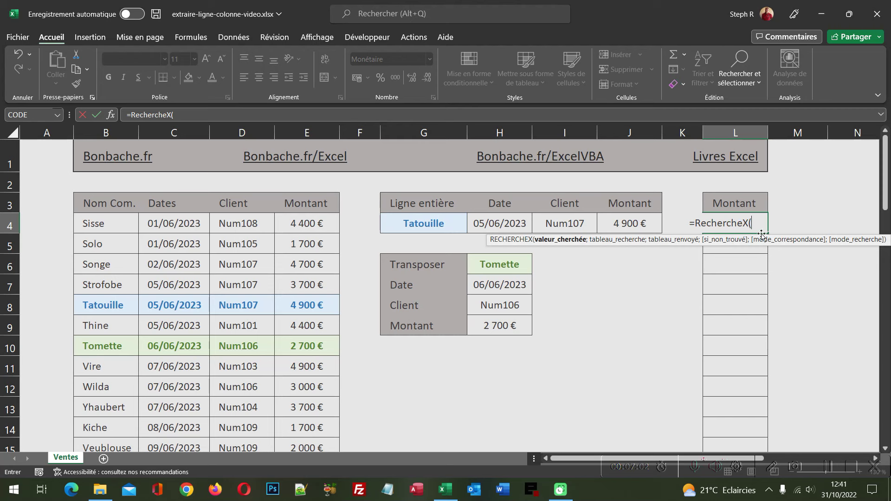
left_click(751, 205)
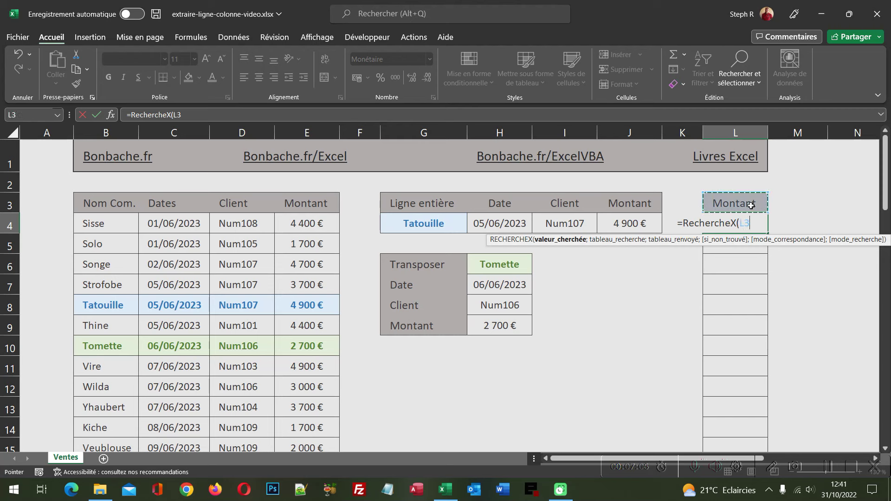
type(";")
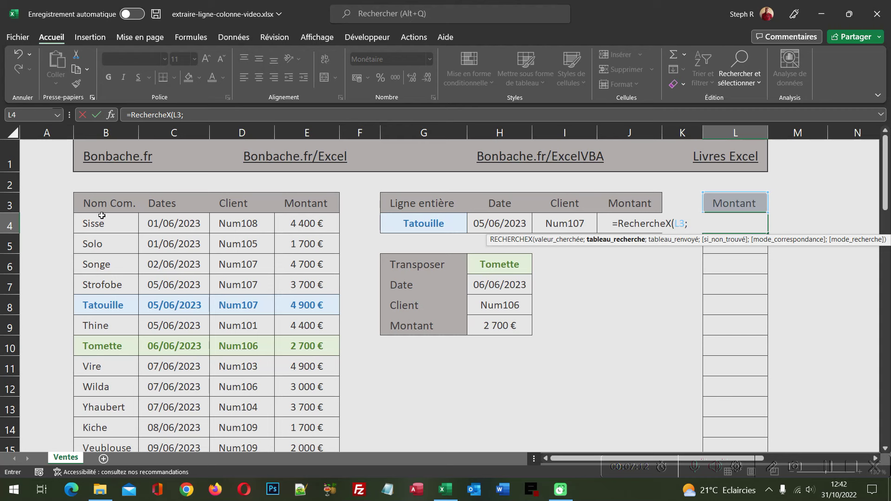
left_click_drag(97, 202, 297, 202)
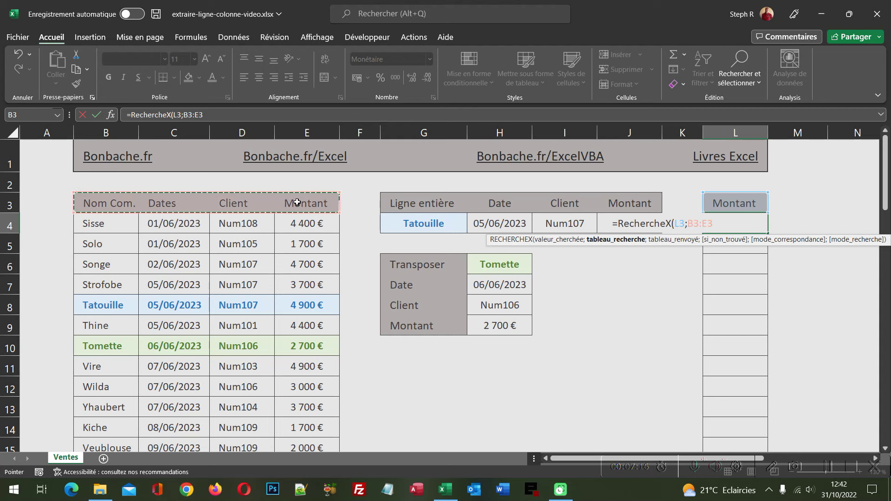
type(";")
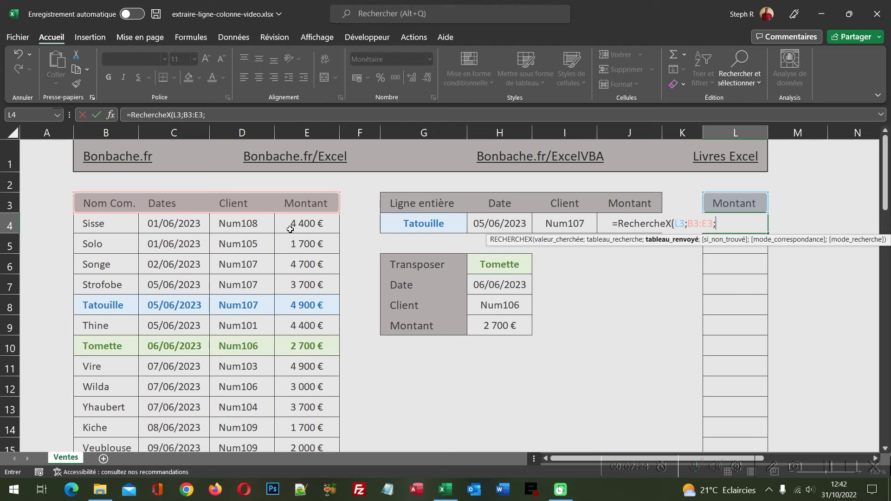
left_click(106, 222)
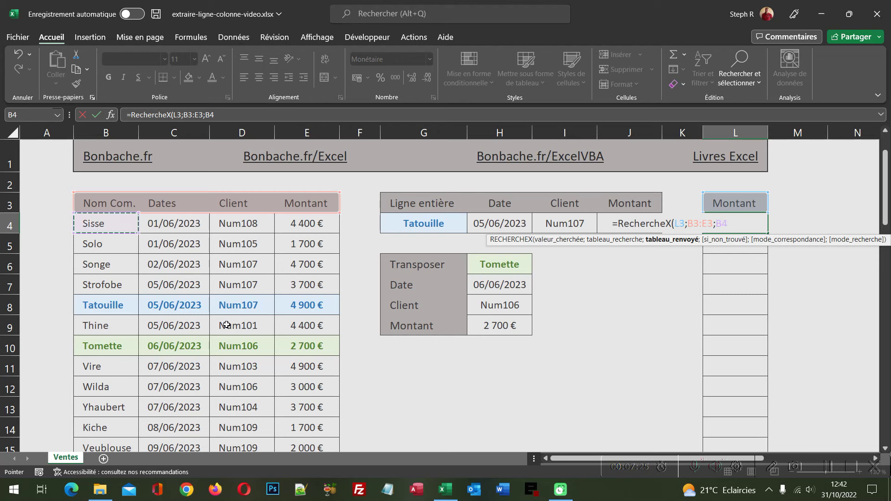
left_click_drag(106, 223, 307, 330)
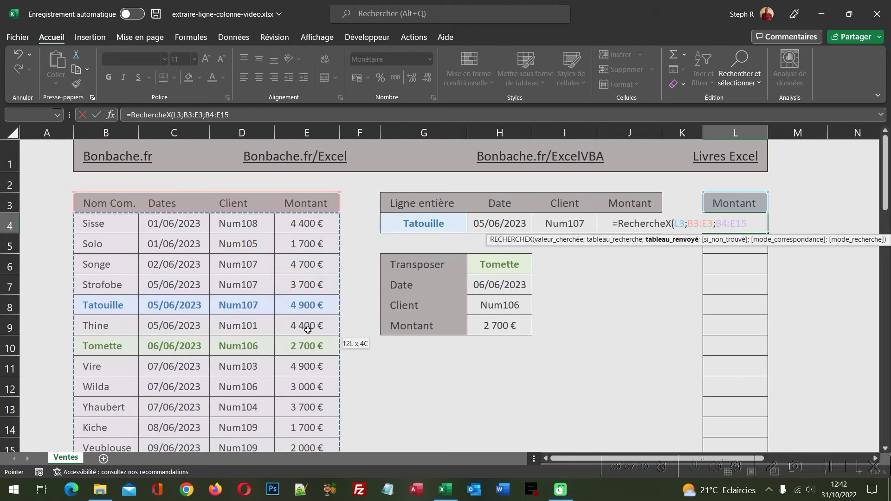
type(")")
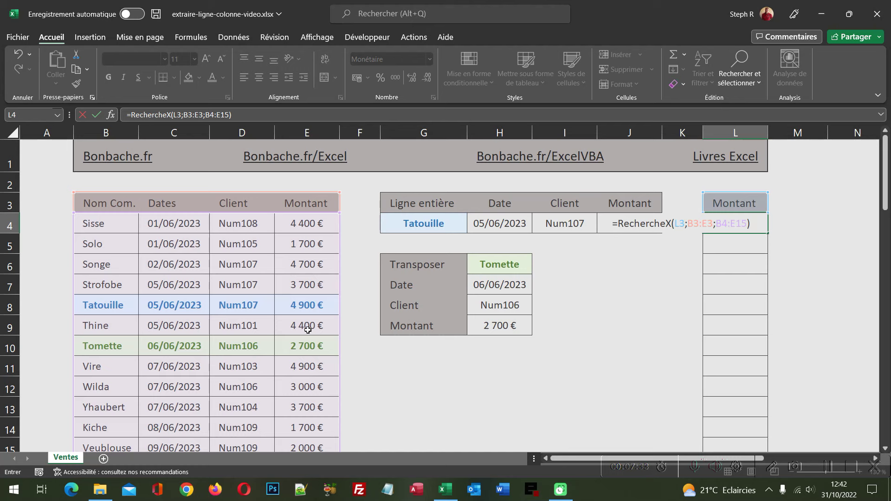
key("Return")
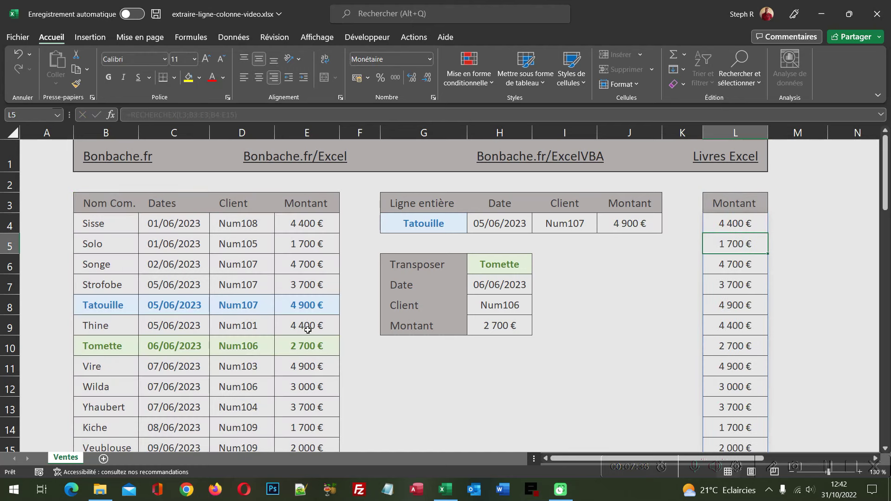